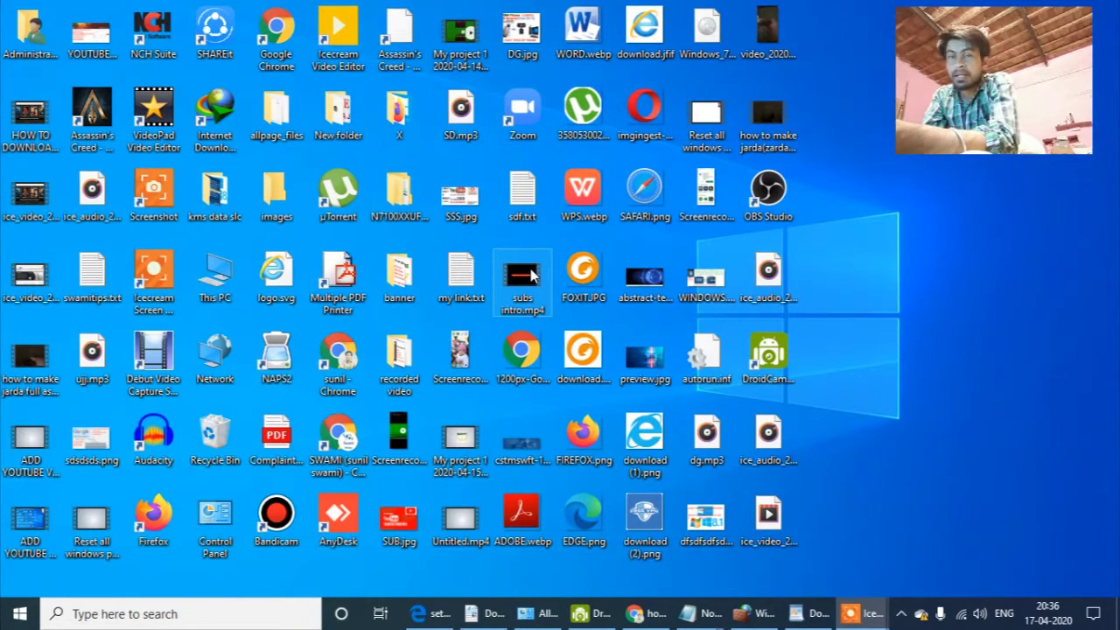
# Switch to the Documents folder window and select the crash data.zip archive and the mannual.pdf file.
pyautogui.click(486, 613)
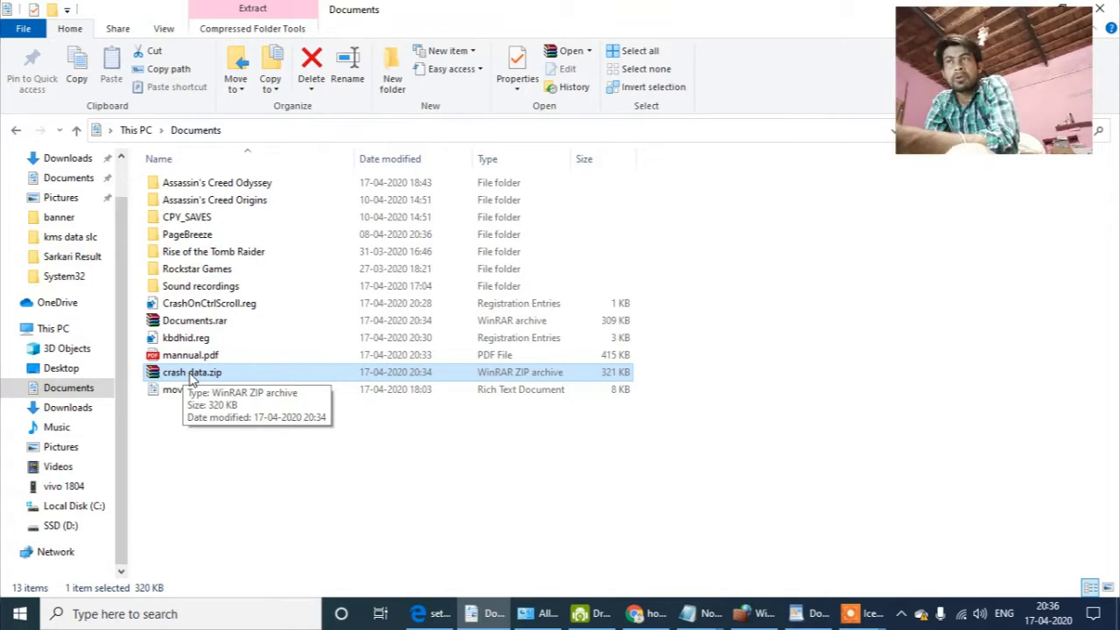
pyautogui.rightClick(191, 374)
pyautogui.click(248, 472)
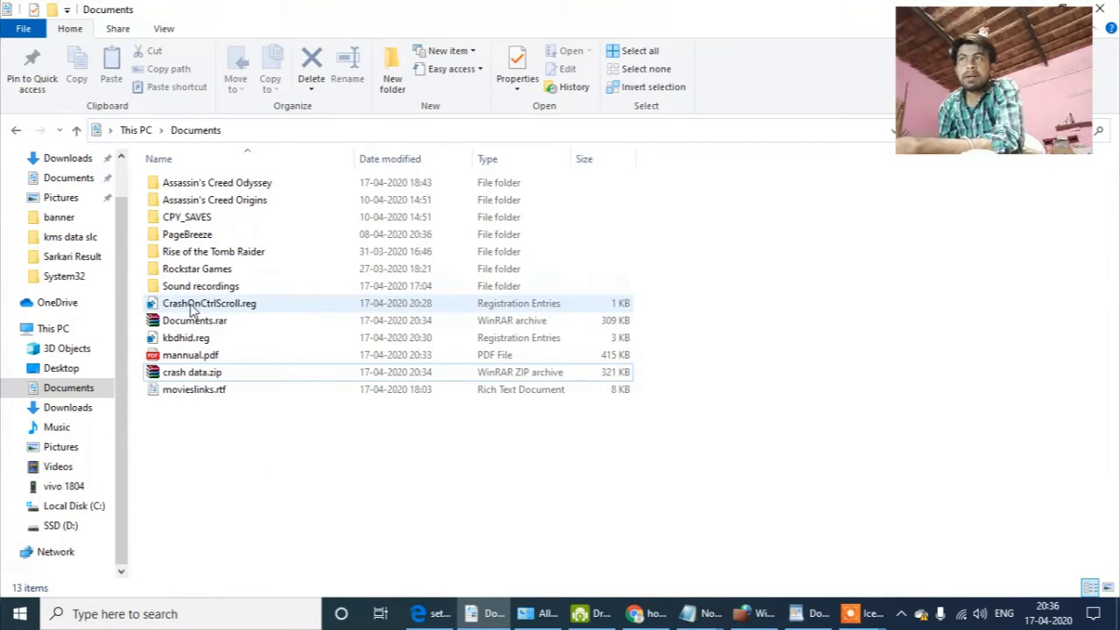
pyautogui.click(199, 356)
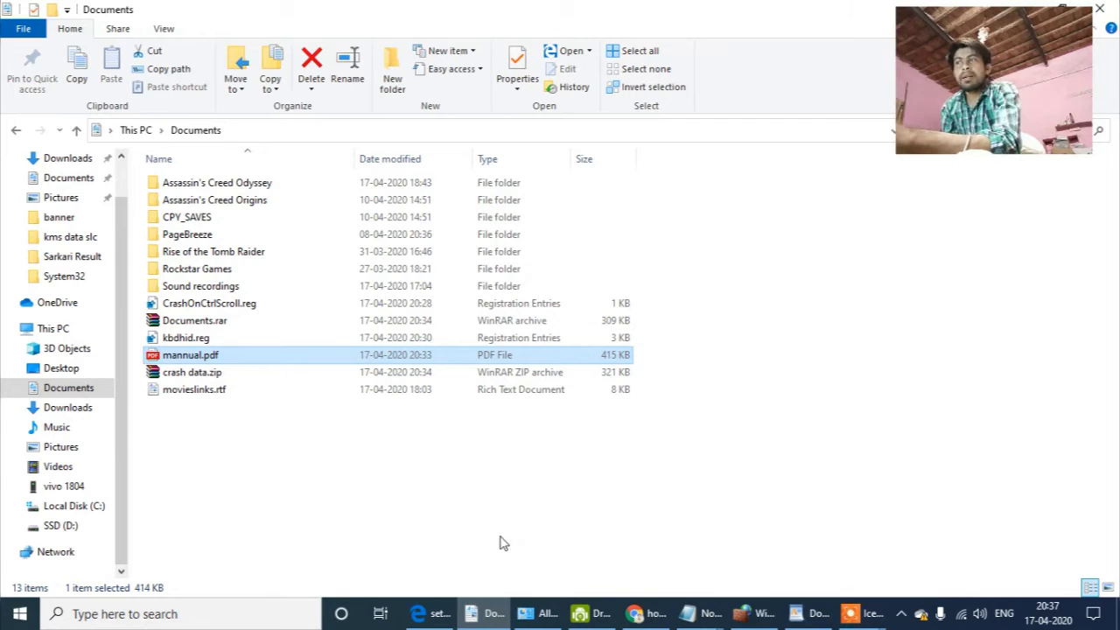
# Merge CrashOnCtrlScroll.reg from the Documents folder into the registry.
pyautogui.click(220, 307)
pyautogui.moveTo(220, 312)
pyautogui.mouseDown()
pyautogui.moveTo(215, 301)
pyautogui.moveTo(194, 357)
pyautogui.moveTo(219, 319)
pyautogui.mouseUp()
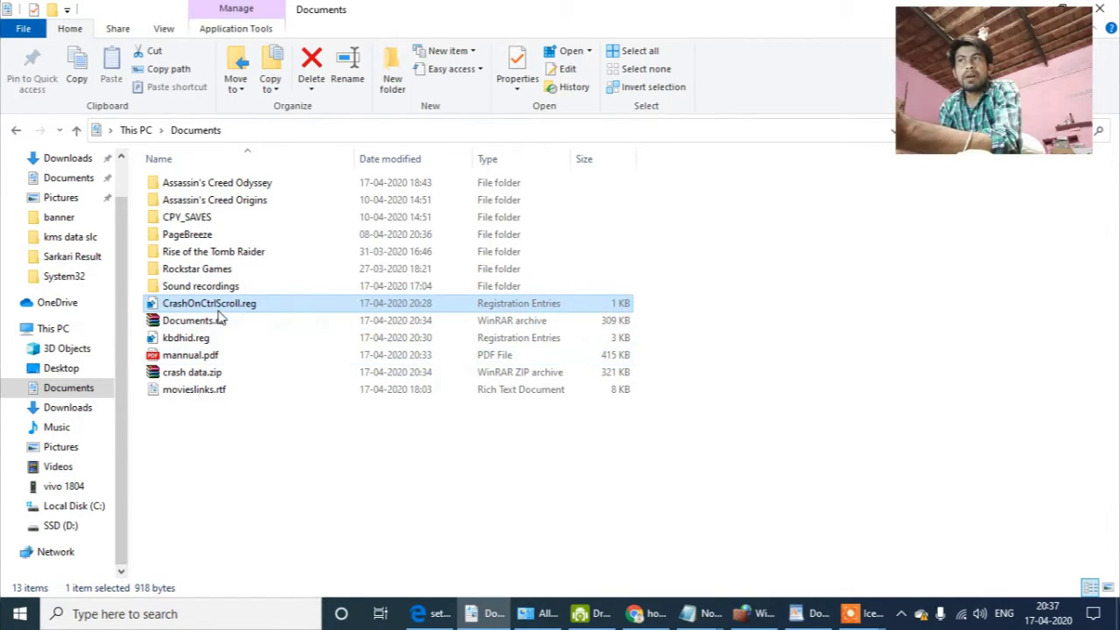
pyautogui.doubleClick(221, 313)
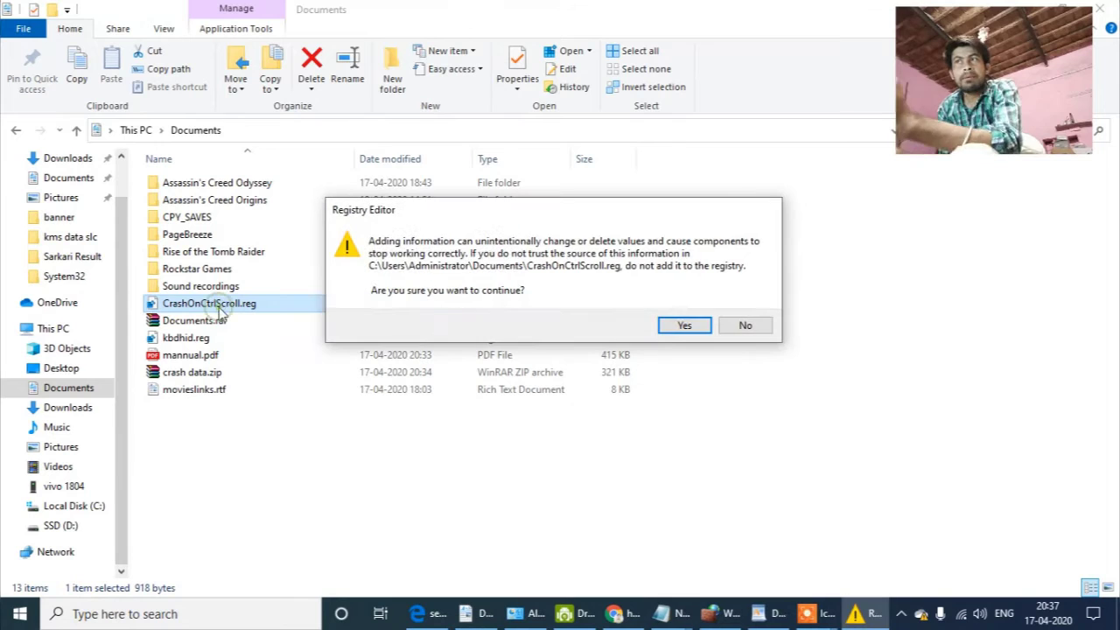
pyautogui.click(681, 326)
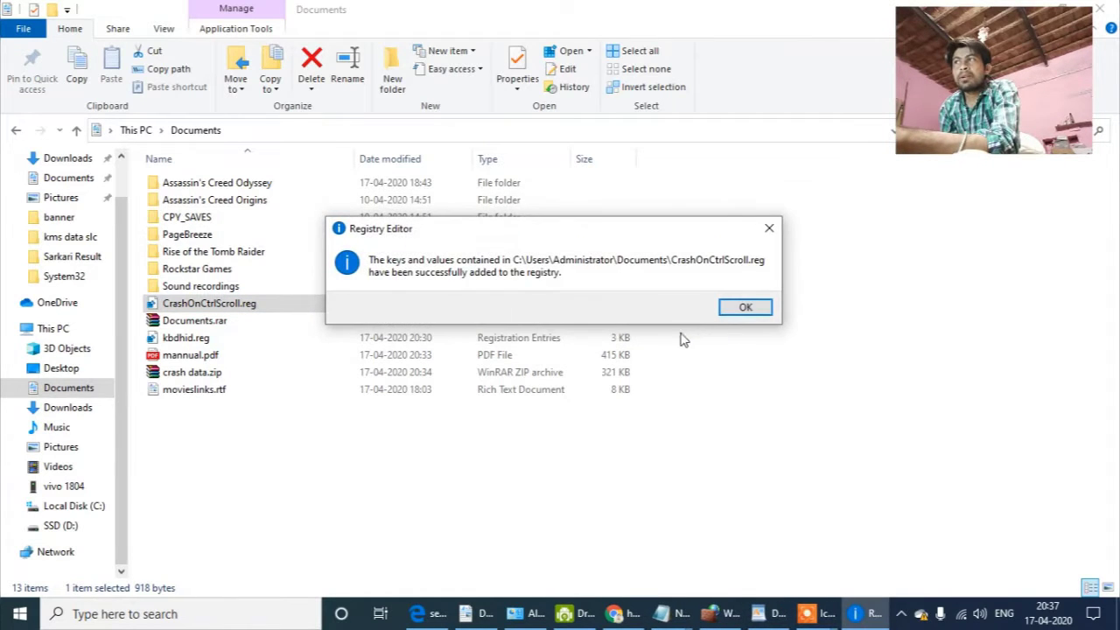
pyautogui.click(744, 312)
# Merge kbdhid.reg from the Documents folder into the registry.
pyautogui.doubleClick(202, 339)
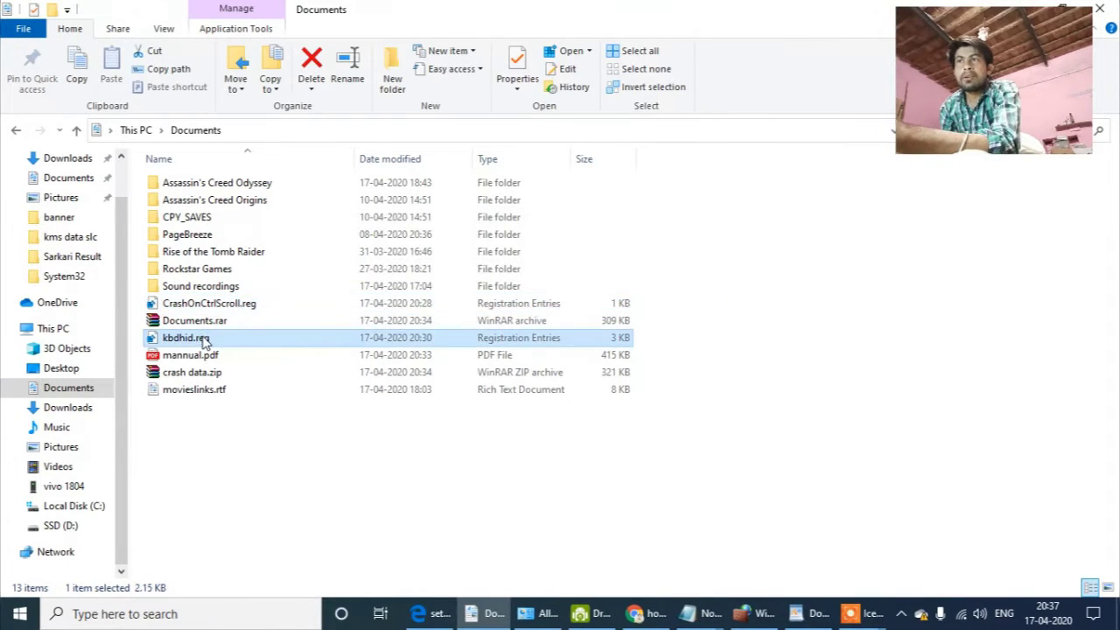
pyautogui.click(681, 326)
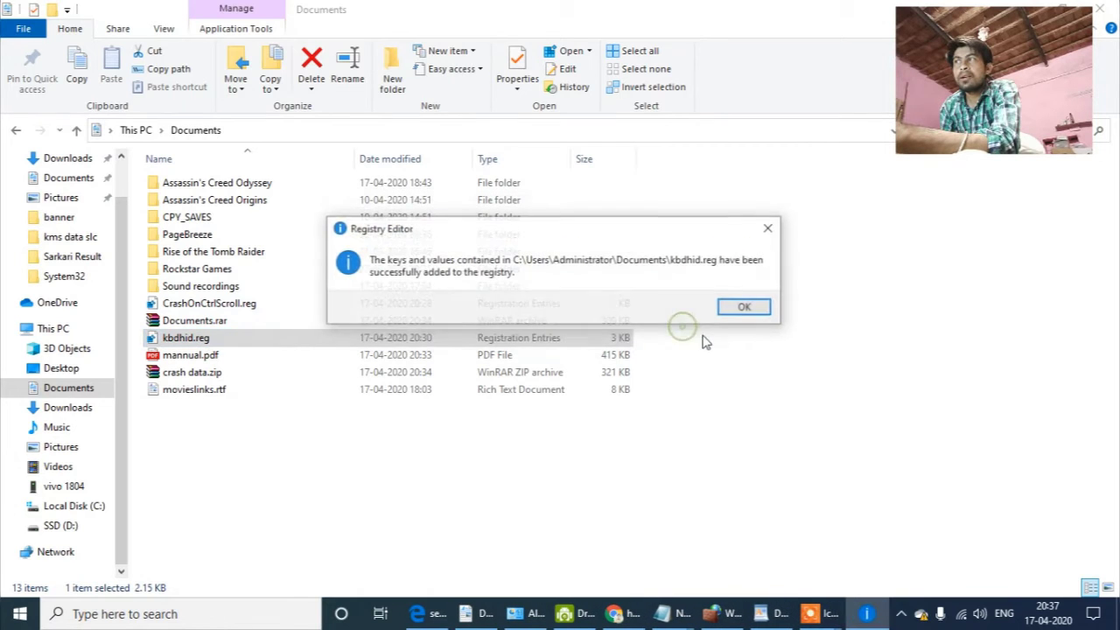
pyautogui.click(754, 311)
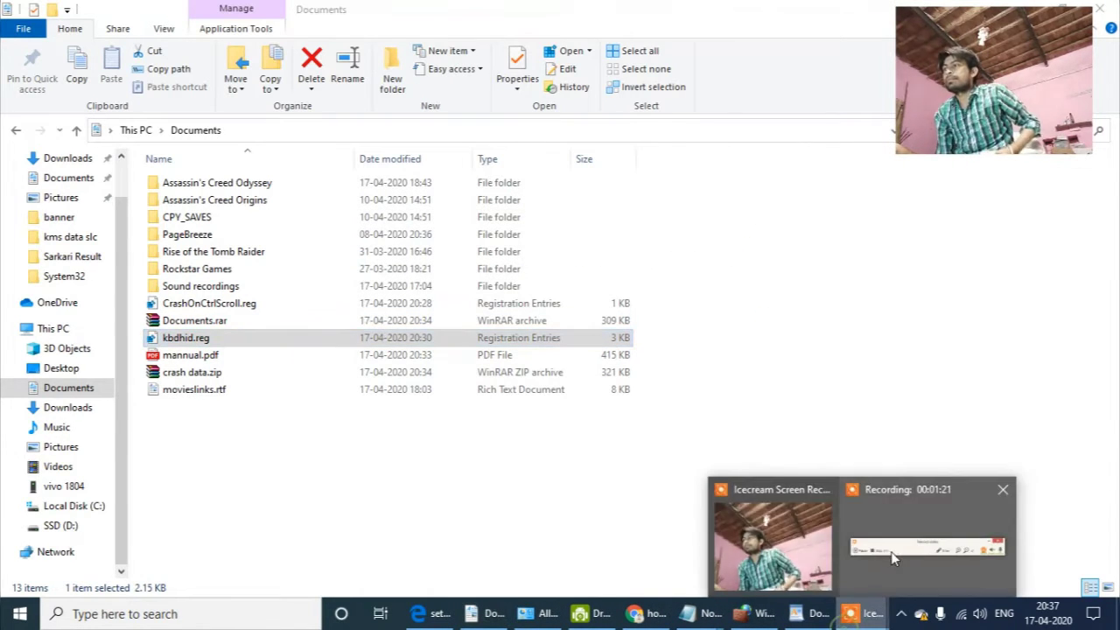
pyautogui.click(1014, 544)
pyautogui.click(602, 588)
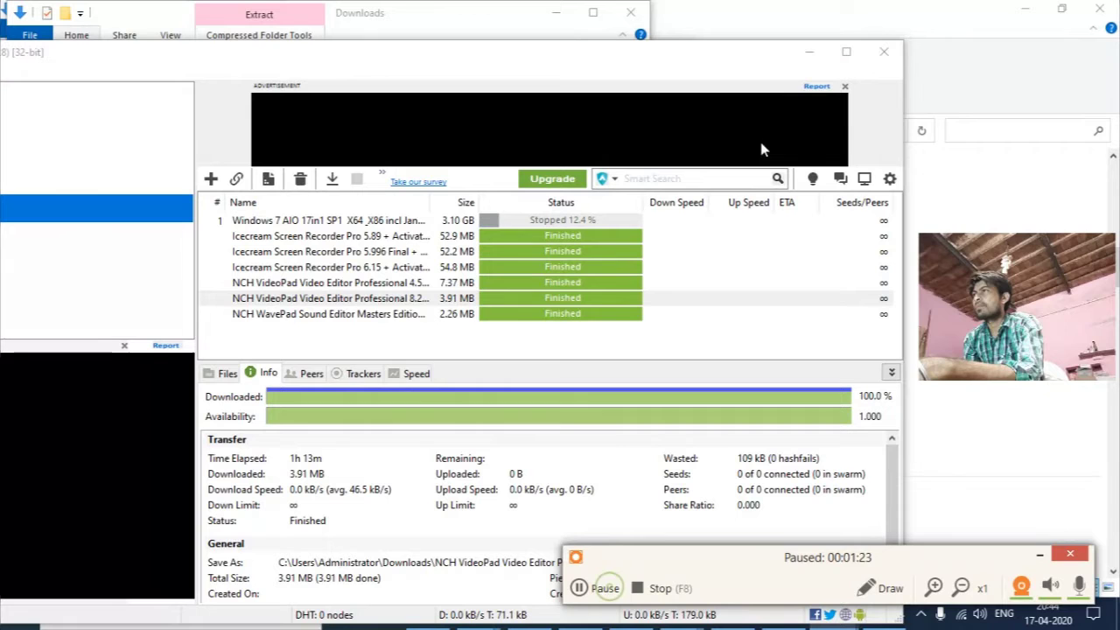
# Minimize the torrent window, show the Documents folder and merge CrashOnCtrlScroll.reg into the registry again.
pyautogui.click(809, 52)
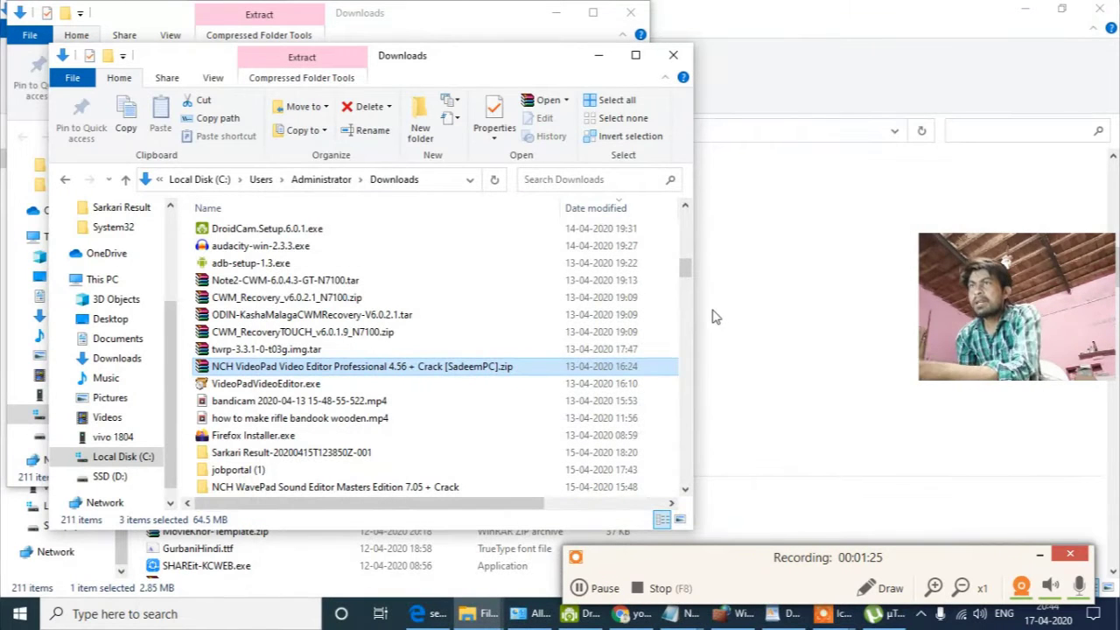
pyautogui.click(117, 338)
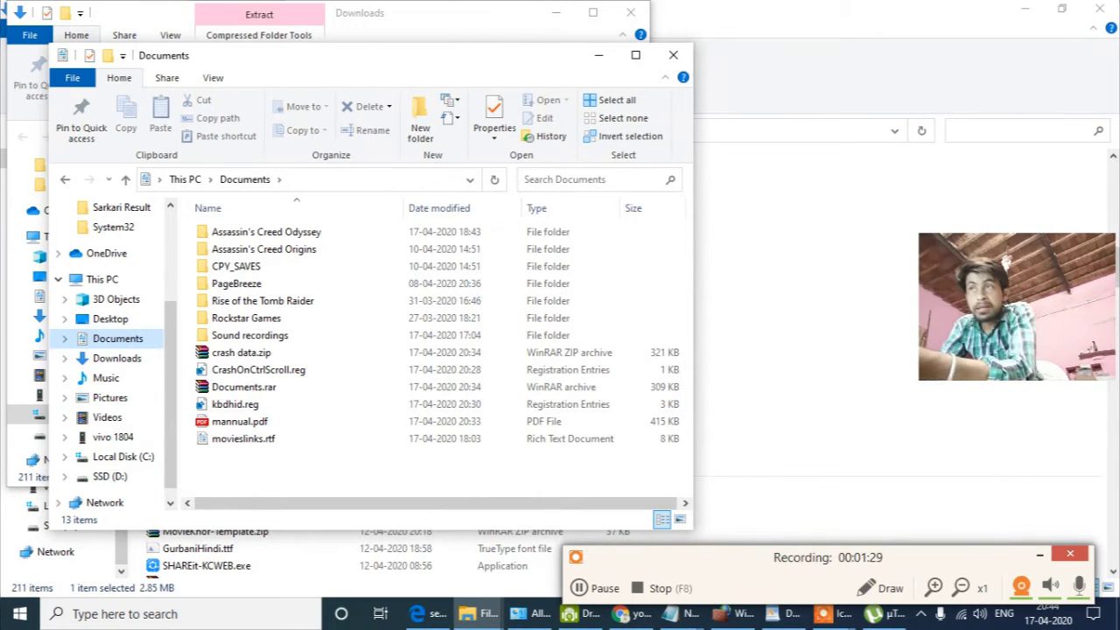
pyautogui.doubleClick(279, 371)
pyautogui.click(684, 324)
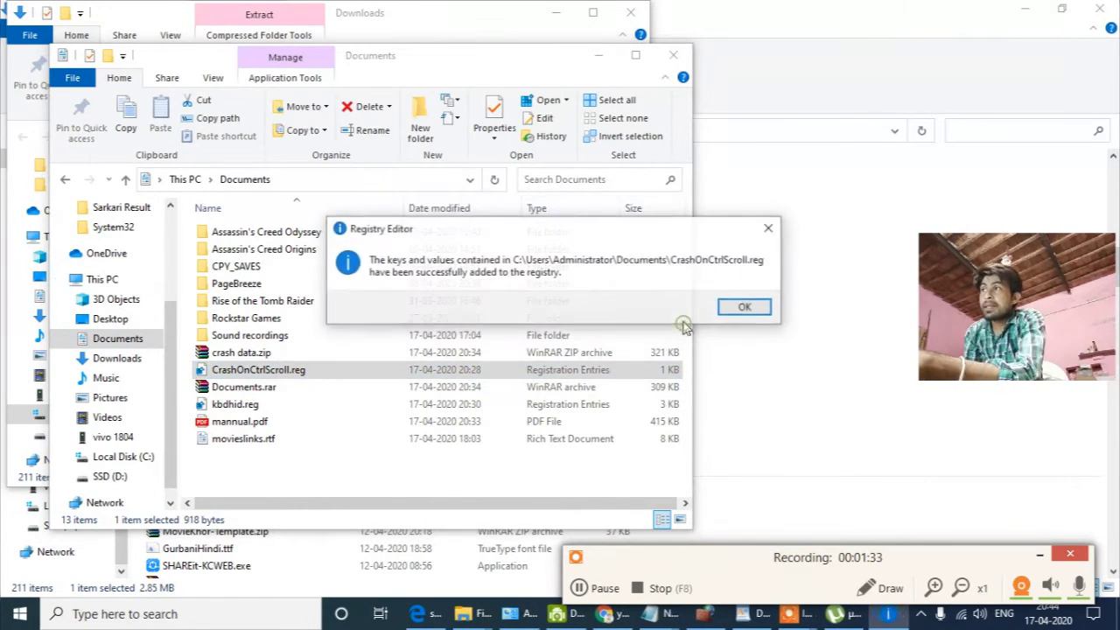
pyautogui.click(735, 305)
# Add the keys and values of kbdhid.reg to the registry again.
pyautogui.doubleClick(235, 404)
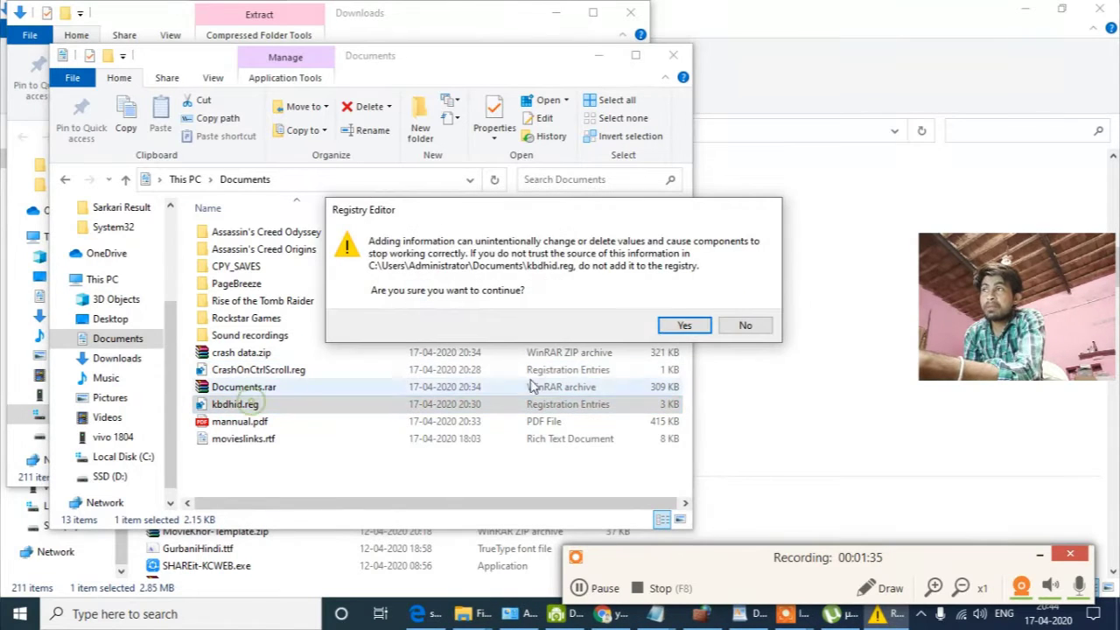
pyautogui.click(675, 325)
pyautogui.click(741, 308)
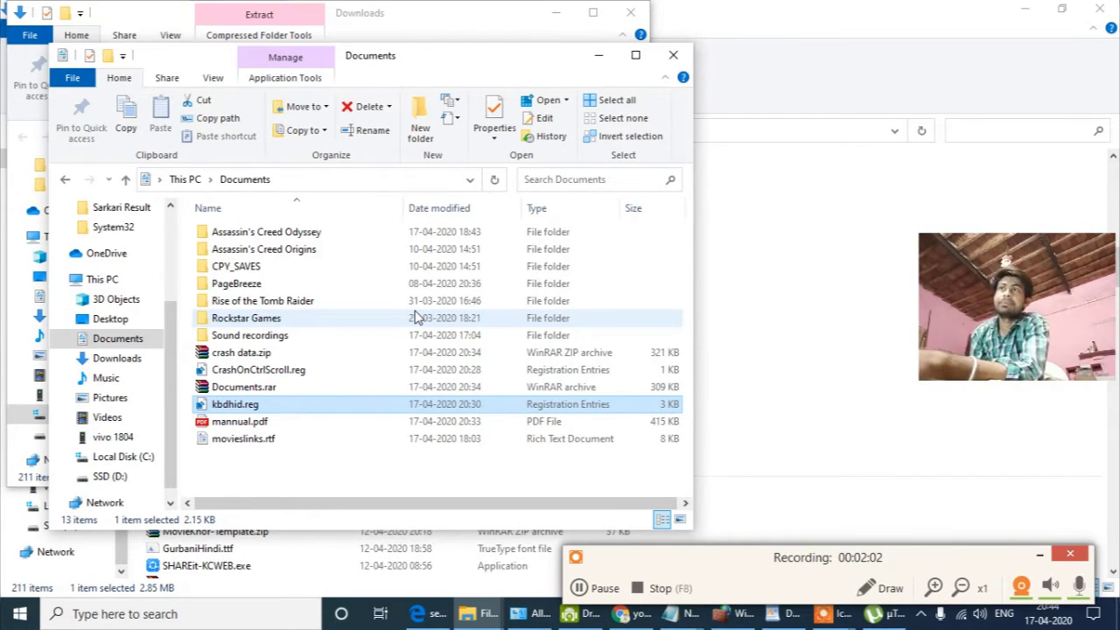
# Open the advanced system settings from the properties of This PC, leaving the performance options unchanged.
pyautogui.rightClick(103, 285)
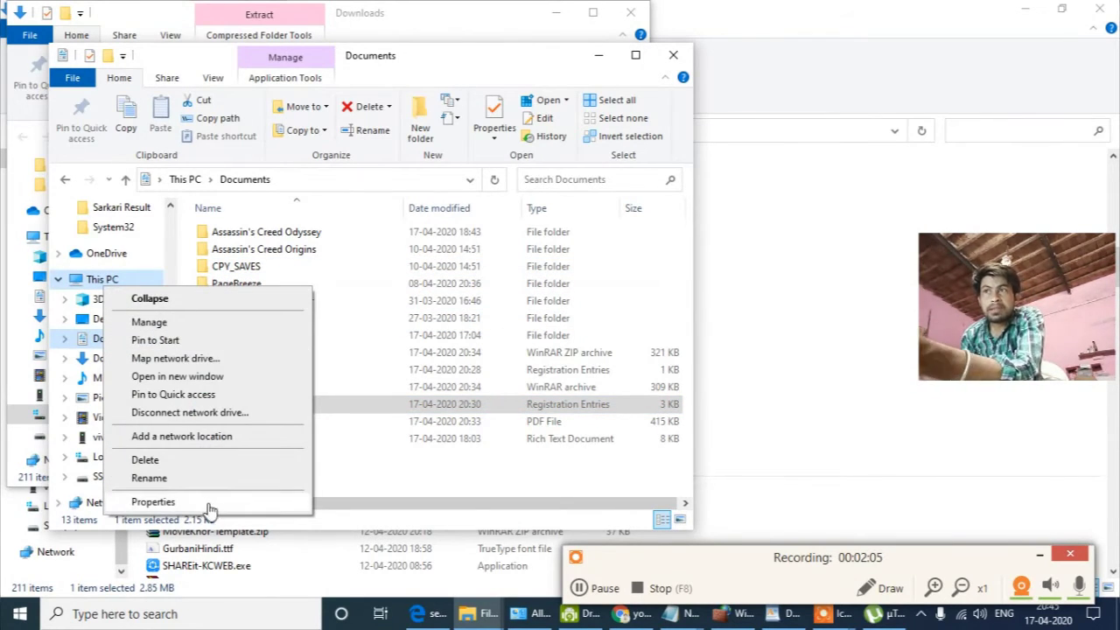
pyautogui.click(154, 502)
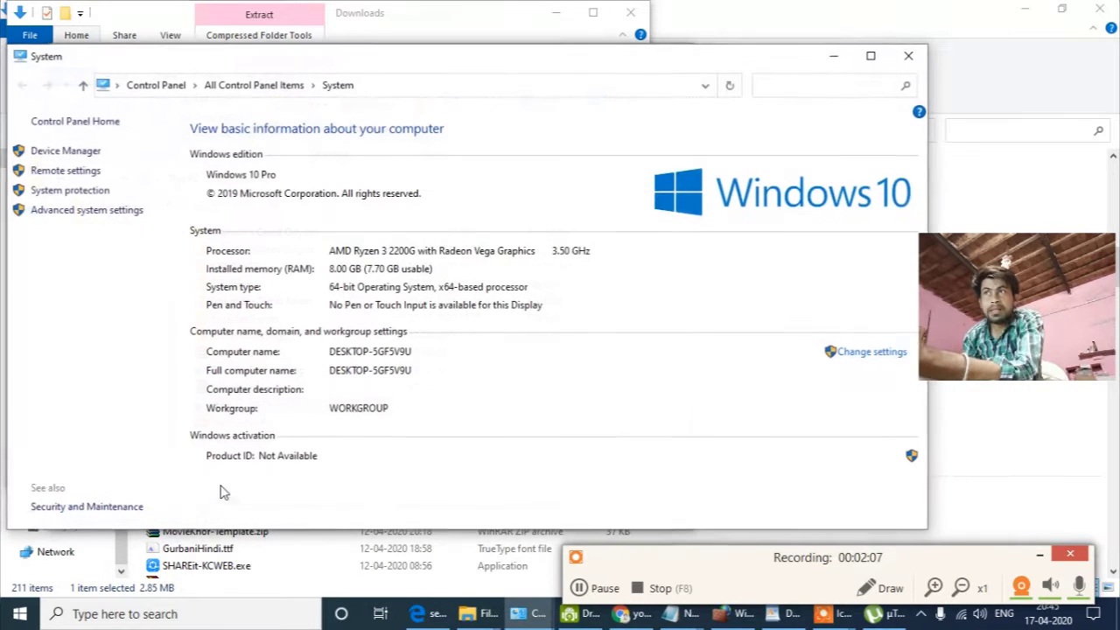
pyautogui.click(98, 210)
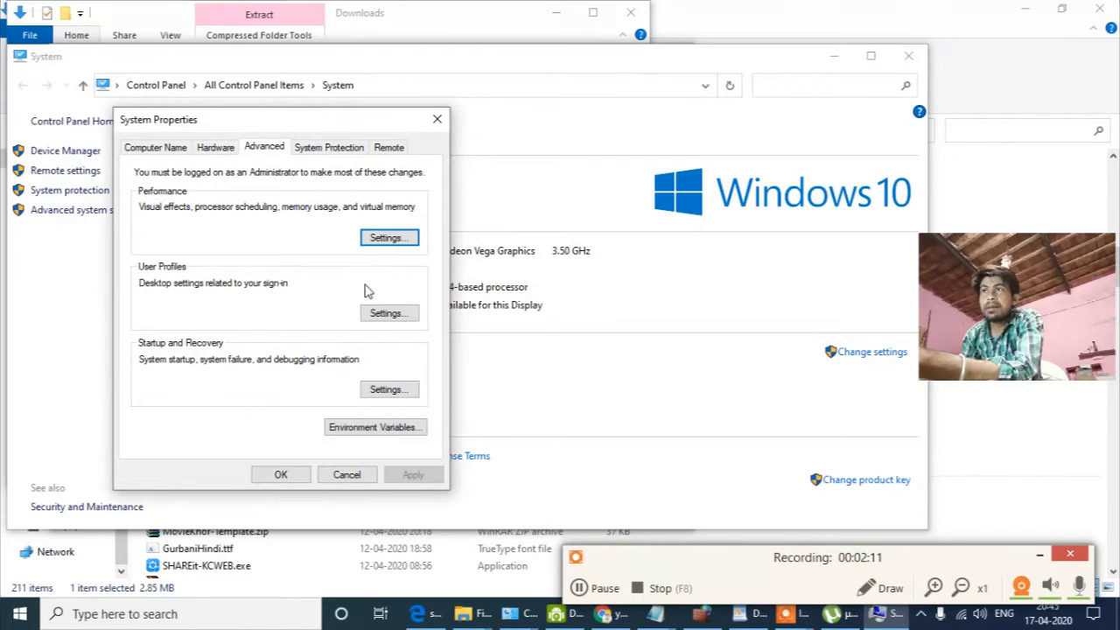
pyautogui.click(386, 237)
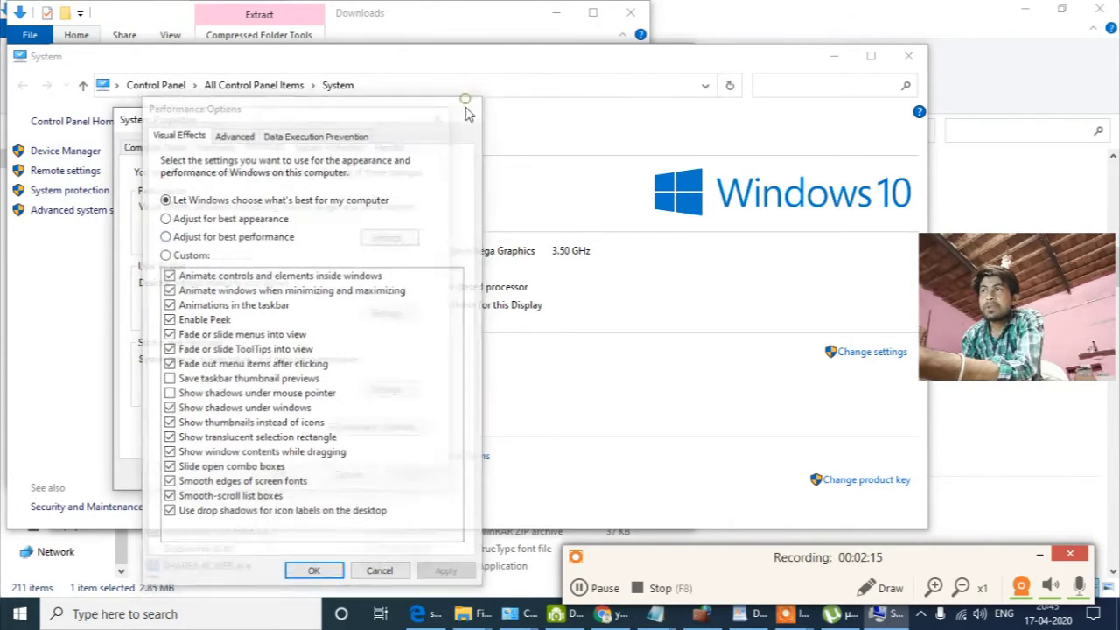
pyautogui.click(468, 106)
# Turn off Automatically restart under System failure in the Startup and Recovery settings and accept the dialog.
pyautogui.click(391, 390)
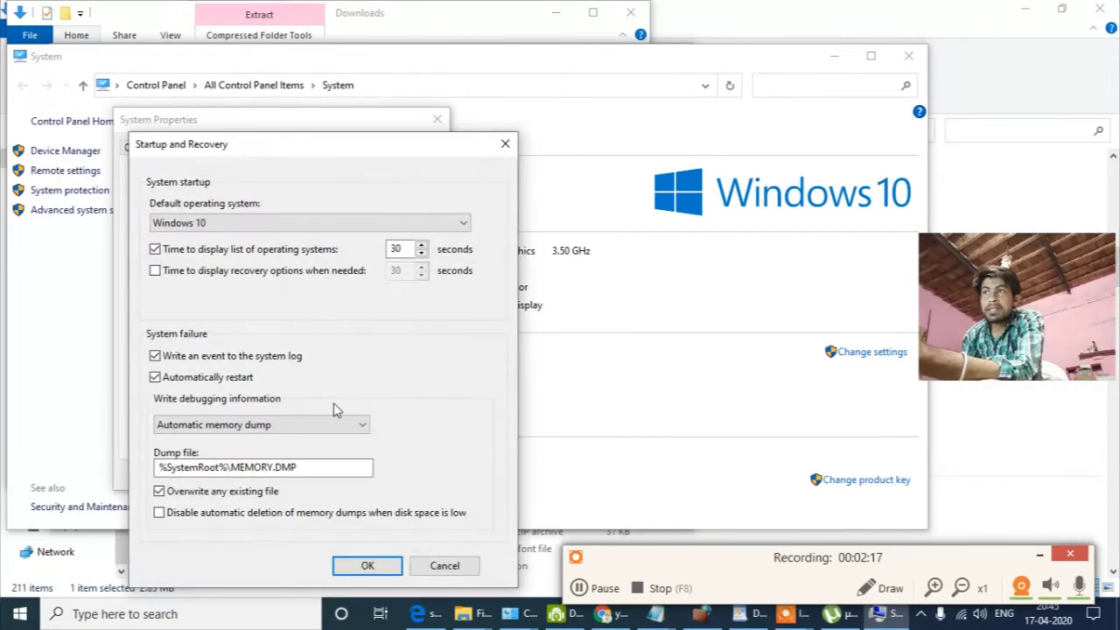
pyautogui.click(204, 385)
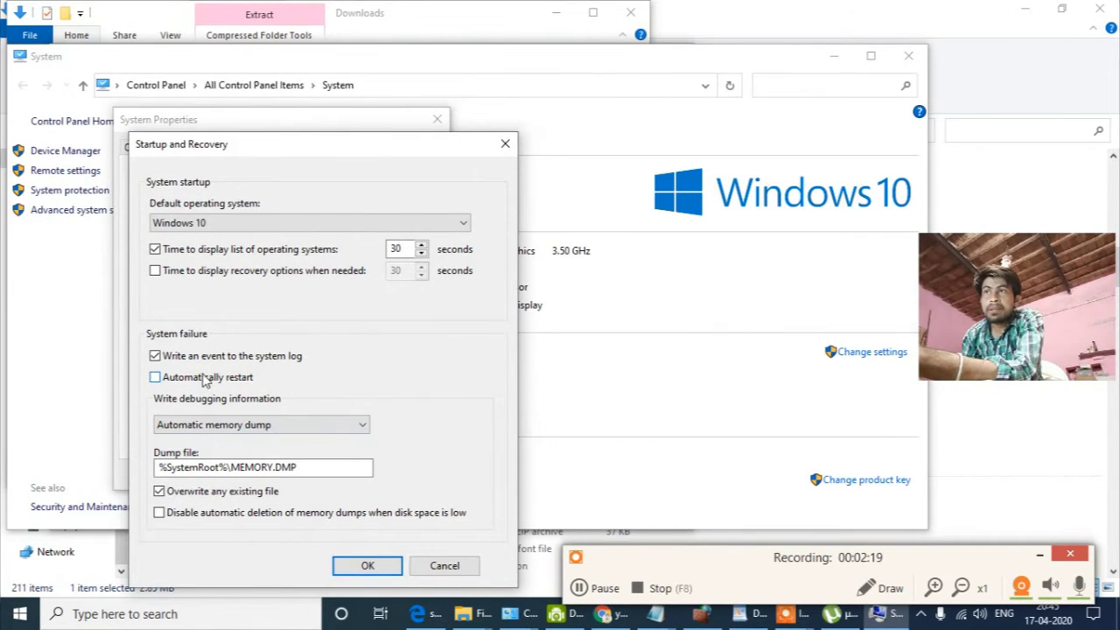
pyautogui.click(388, 570)
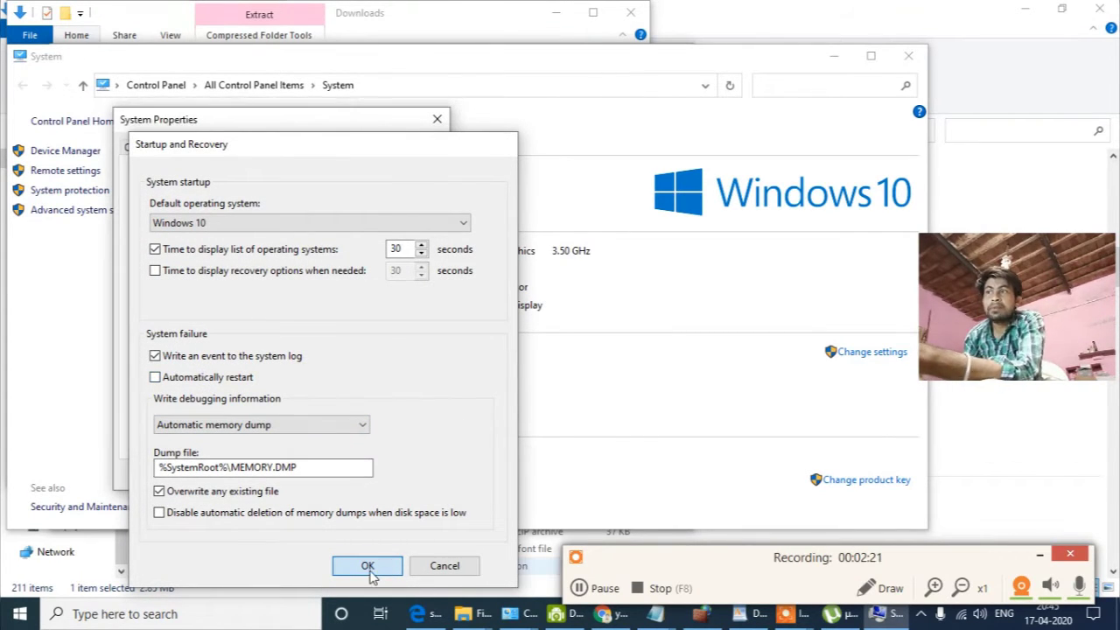
pyautogui.click(387, 570)
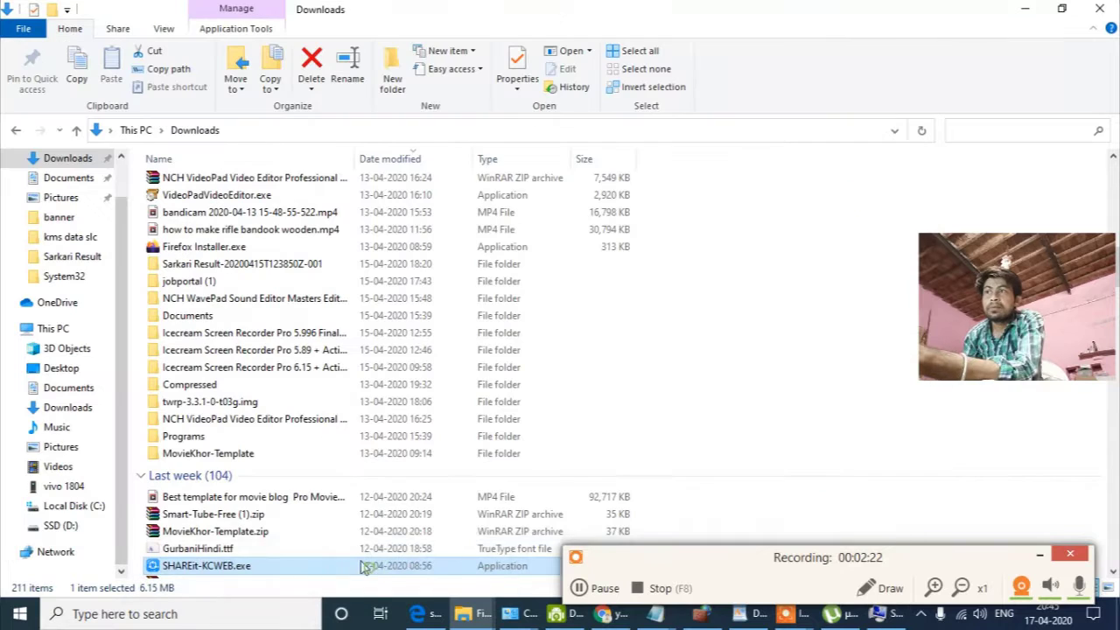
# Return to the System Properties dialog and close it with its changes accepted.
pyautogui.click(918, 600)
pyautogui.hotkey('alt', 'Tab')
pyautogui.press('Tab')
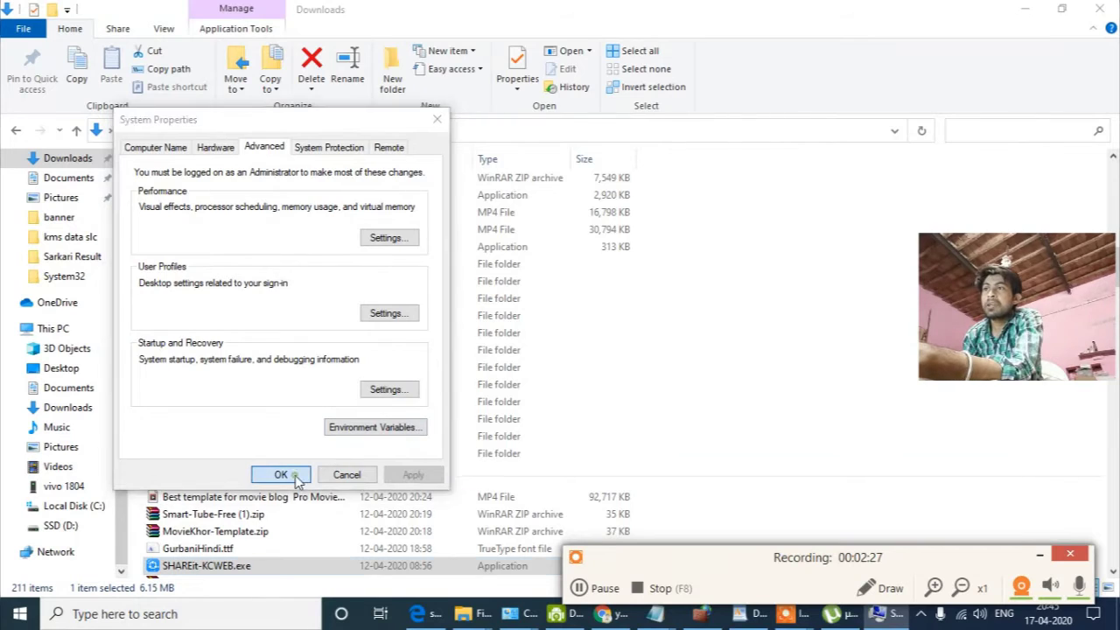
pyautogui.click(293, 474)
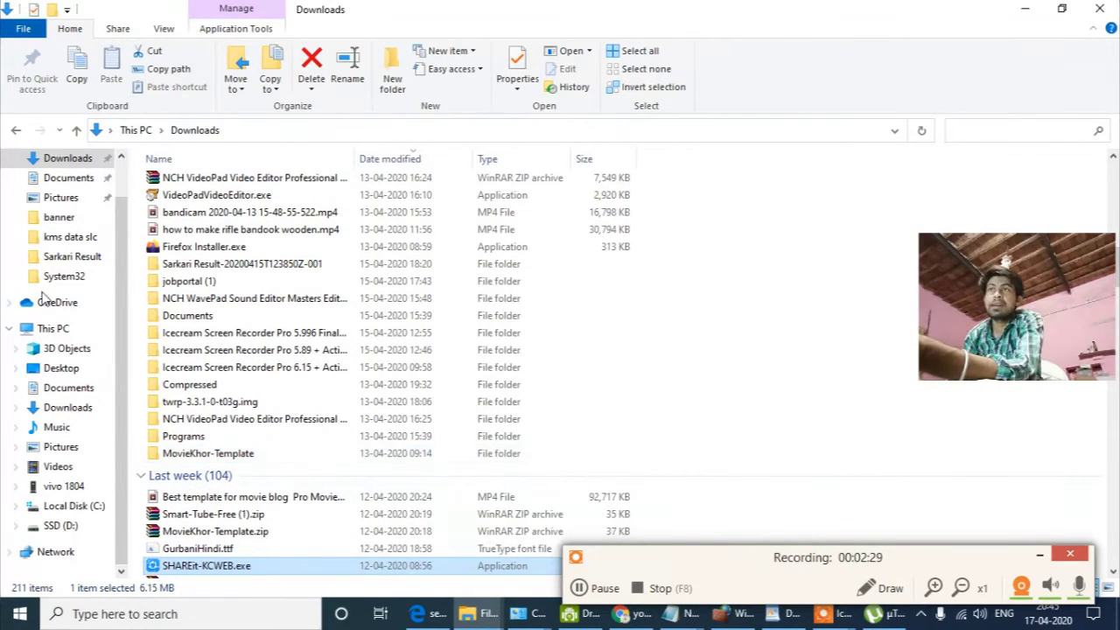
# Show the Documents folder and launch the Registry Editor by running regedit.
pyautogui.click(79, 390)
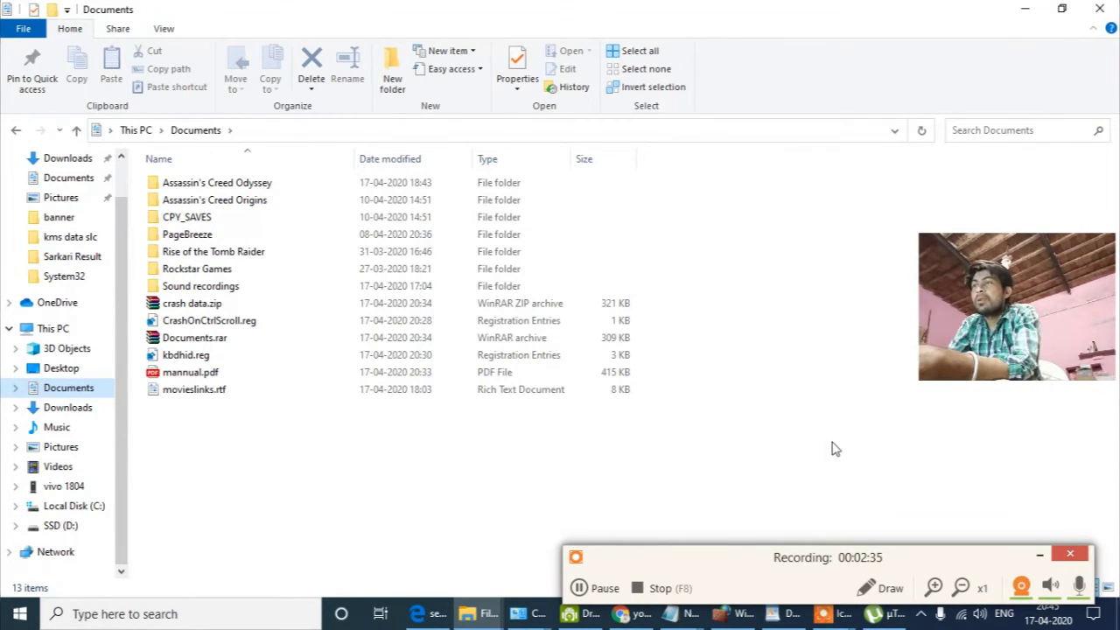
pyautogui.press('super+r')
pyautogui.write('regedit')
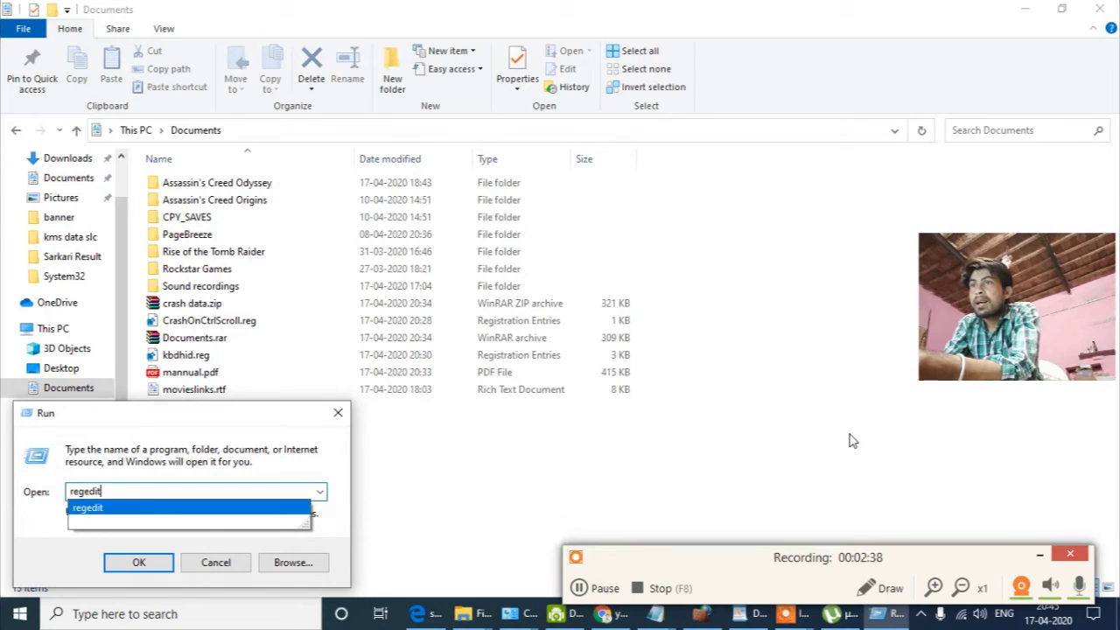
pyautogui.press('Return')
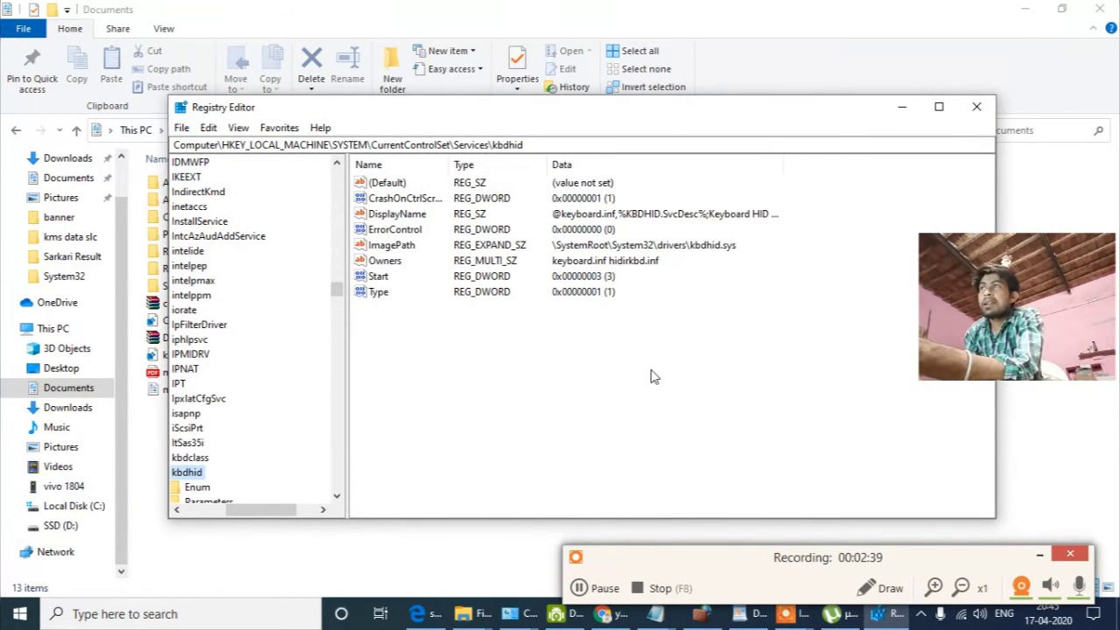
# Delete the CrashOnCtrlScroll value from the kbdhid service key in the registry.
pyautogui.moveTo(267, 519); pyautogui.dragTo(250, 509)
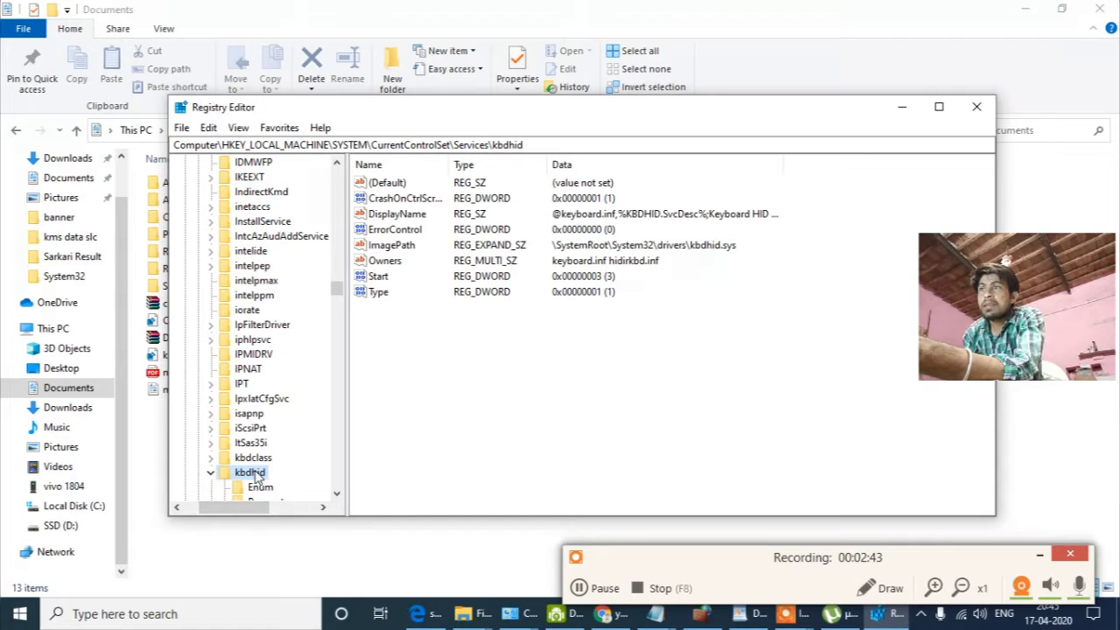
pyautogui.click(409, 198)
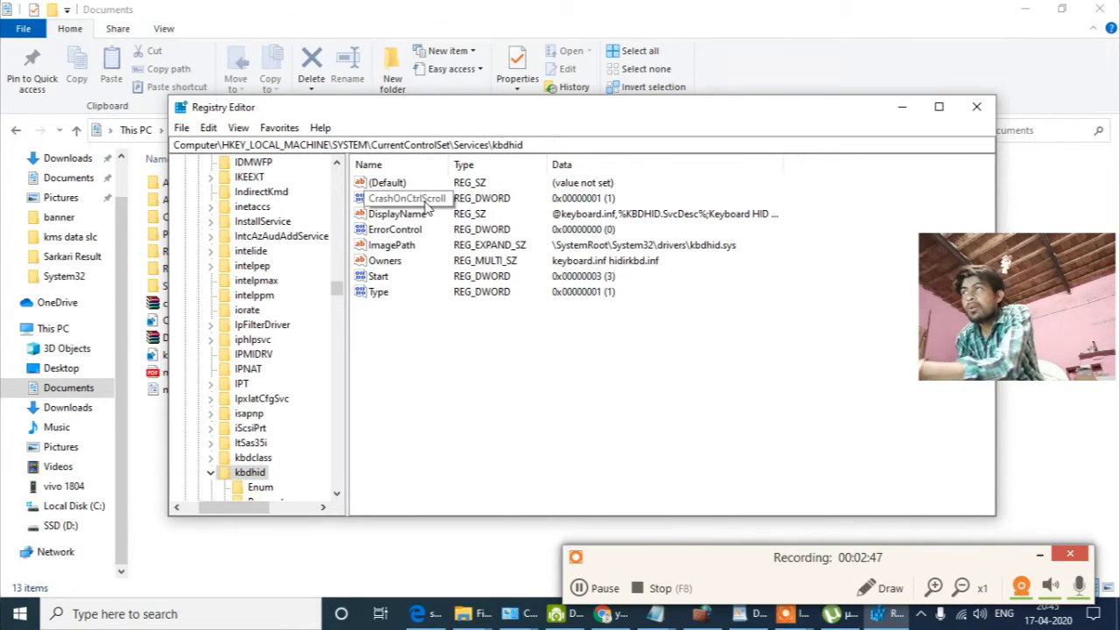
pyautogui.press('Delete')
pyautogui.press('Return')
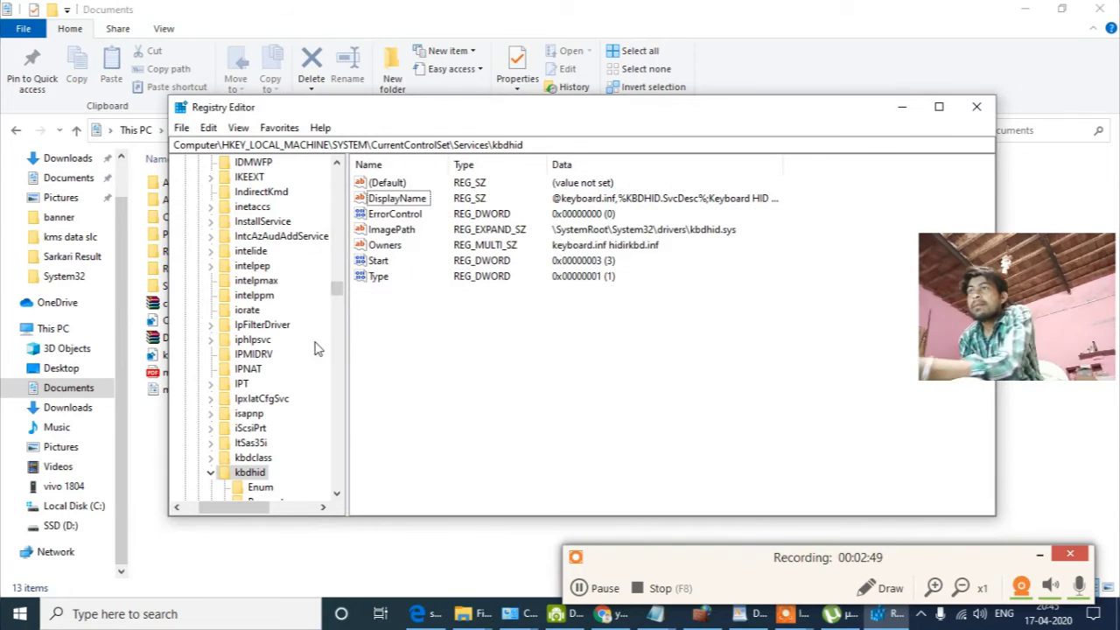
# Collapse the kbdhid key and select the i8042prt key under CurrentControlSet\Services.
pyautogui.scroll(-1, 298, 394)
pyautogui.click(211, 428)
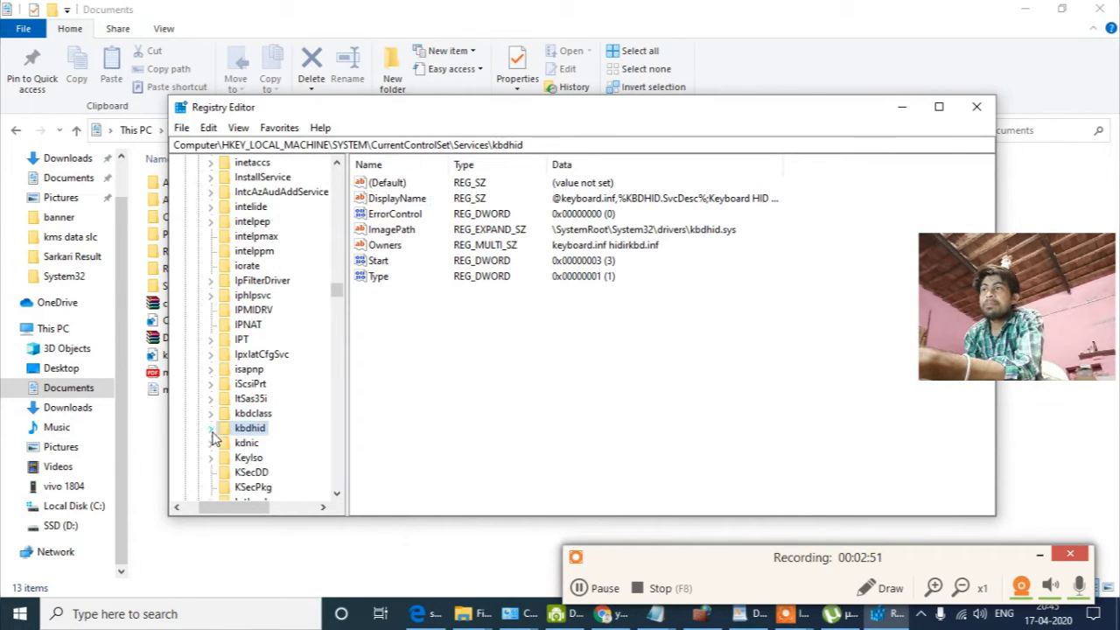
pyautogui.press('i')
pyautogui.scroll(10, 280, 430)
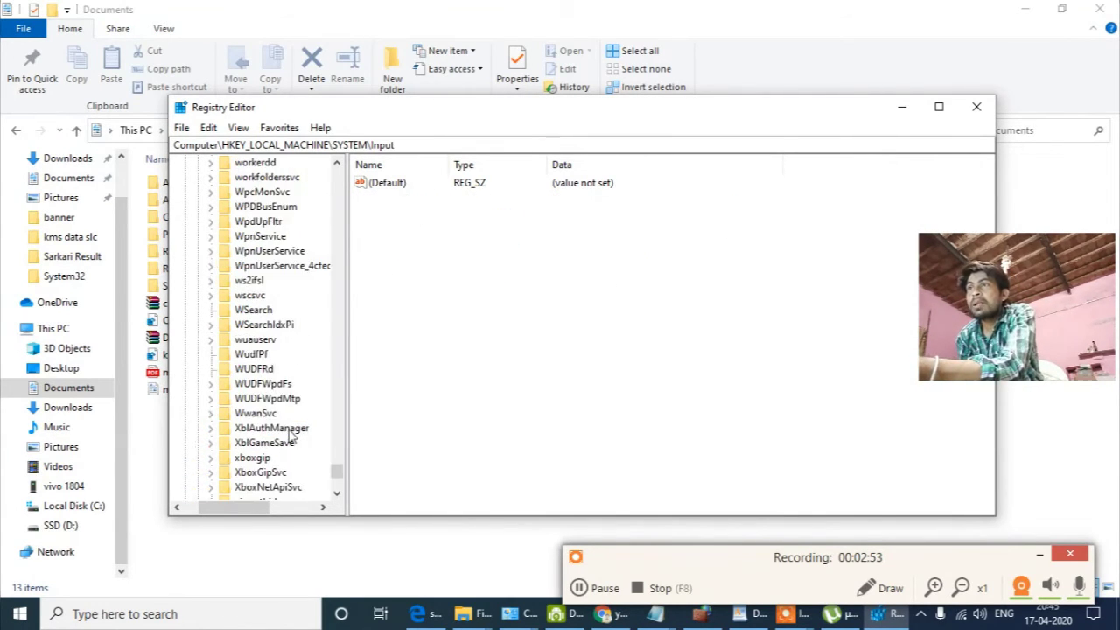
pyautogui.click(256, 311)
pyautogui.press('i')
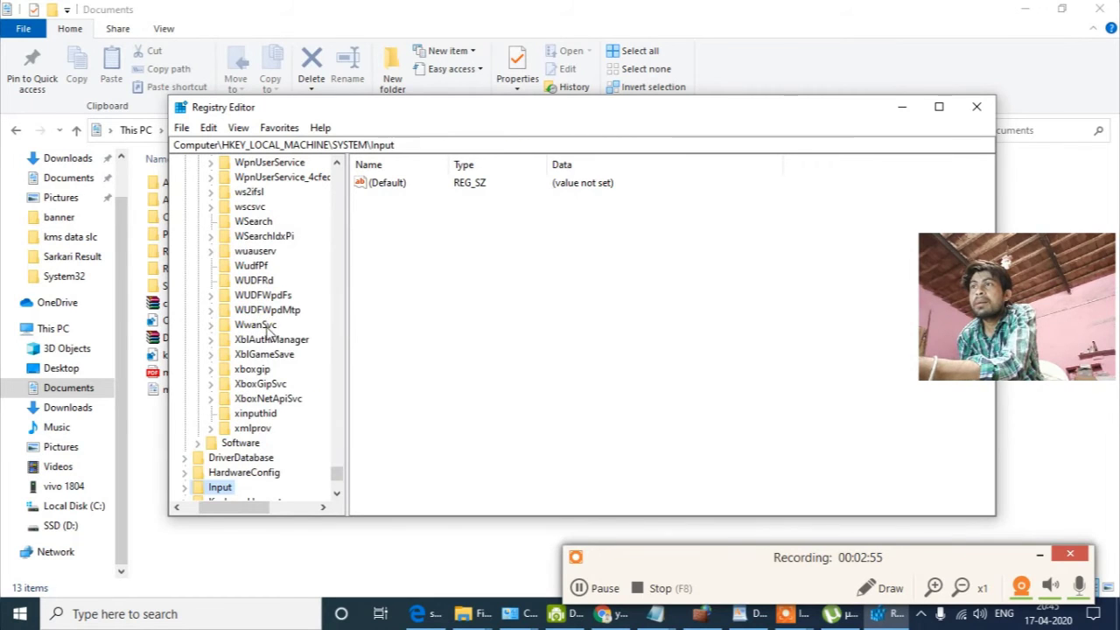
pyautogui.scroll(8, 282, 371)
pyautogui.press('i')
pyautogui.press('i')
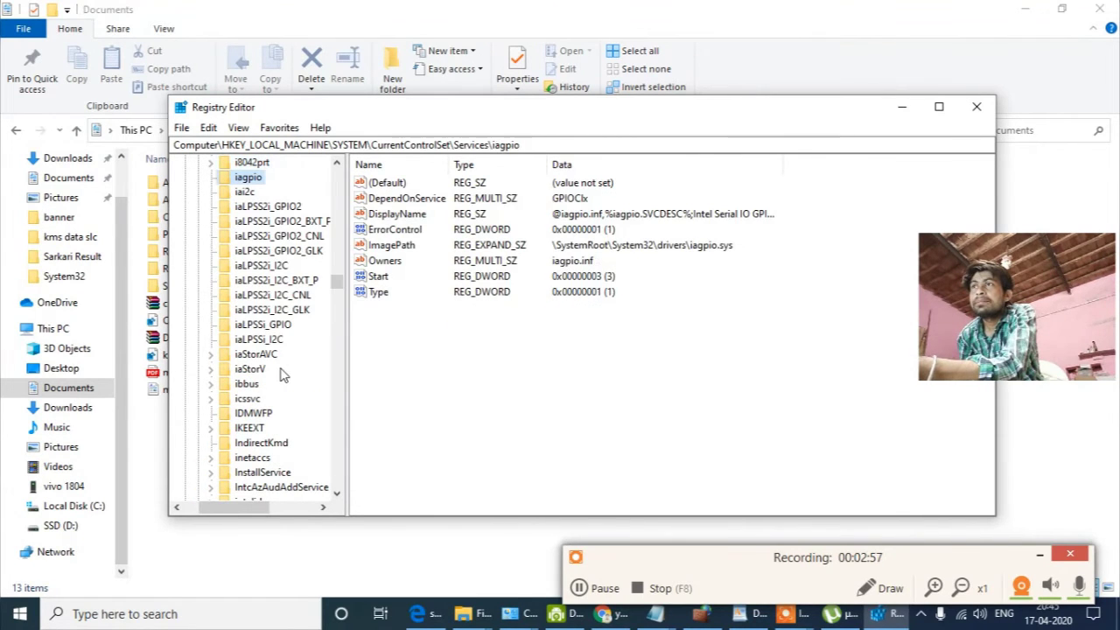
pyautogui.click(246, 164)
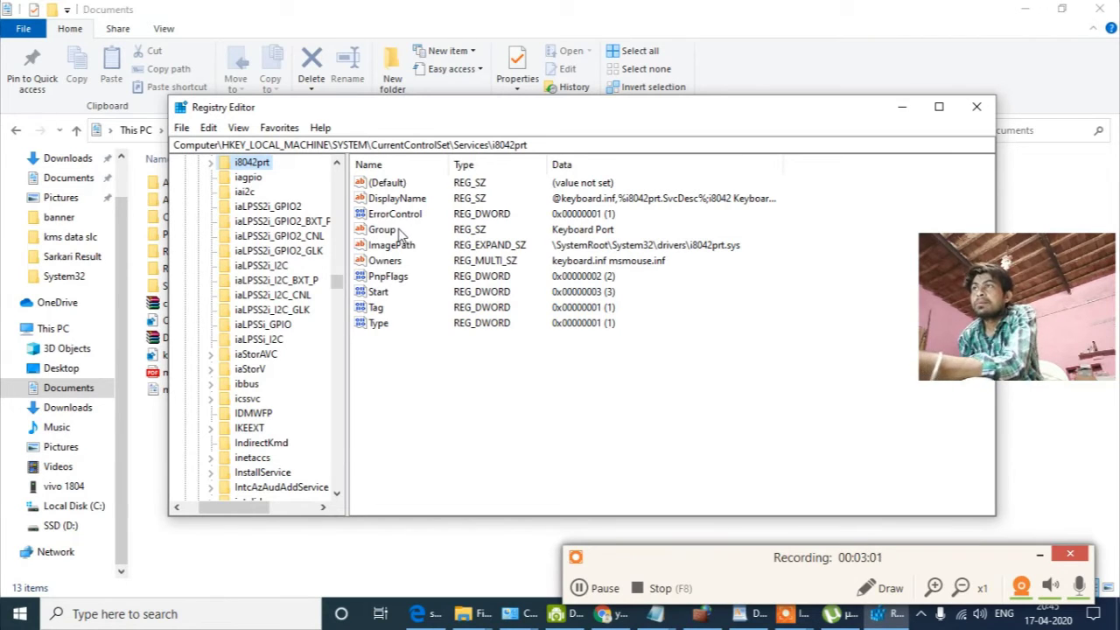
pyautogui.click(445, 417)
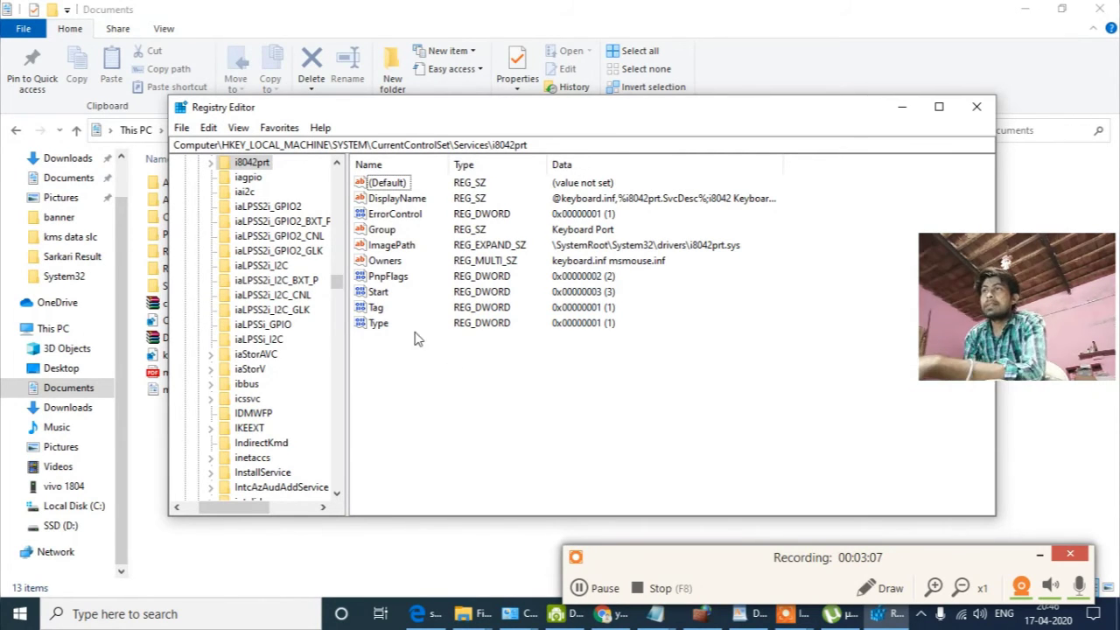
# Delete the CrashOnCtrlScroll value from the Parameters subkey of i8042prt and close the Registry Editor.
pyautogui.scroll(1, 302, 297)
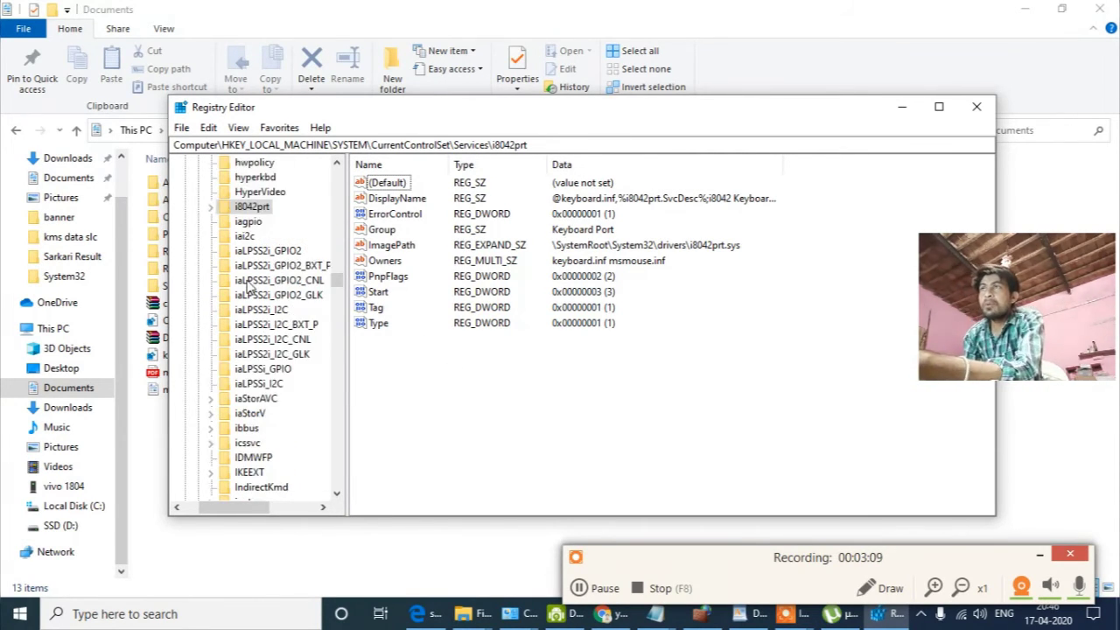
pyautogui.click(240, 210)
pyautogui.doubleClick(241, 210)
pyautogui.click(266, 221)
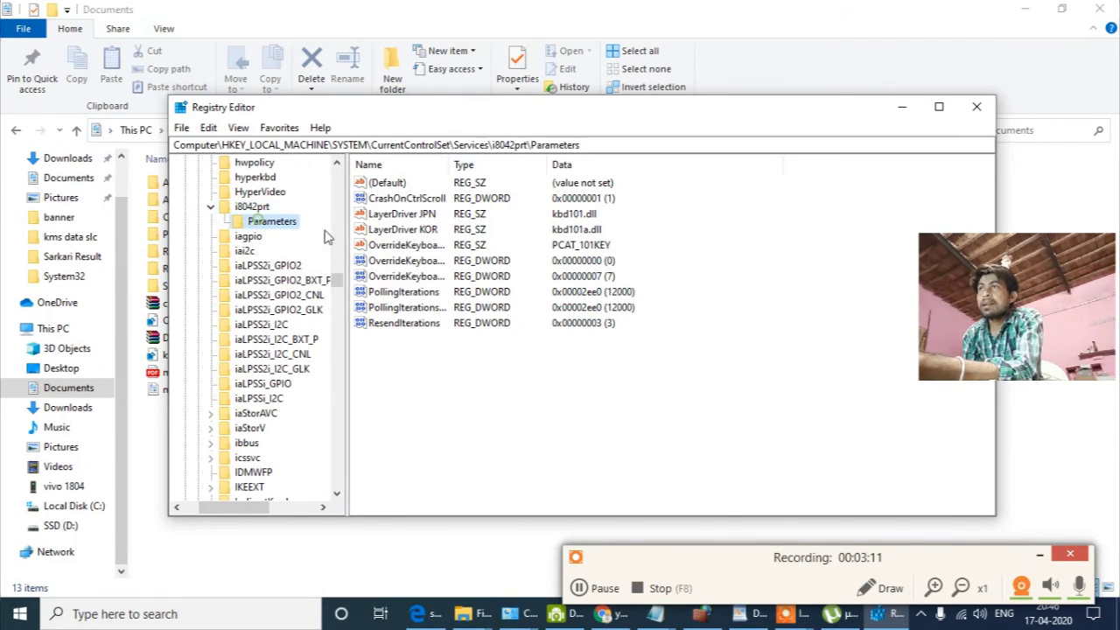
pyautogui.click(398, 200)
pyautogui.press('Delete')
pyautogui.press('Return')
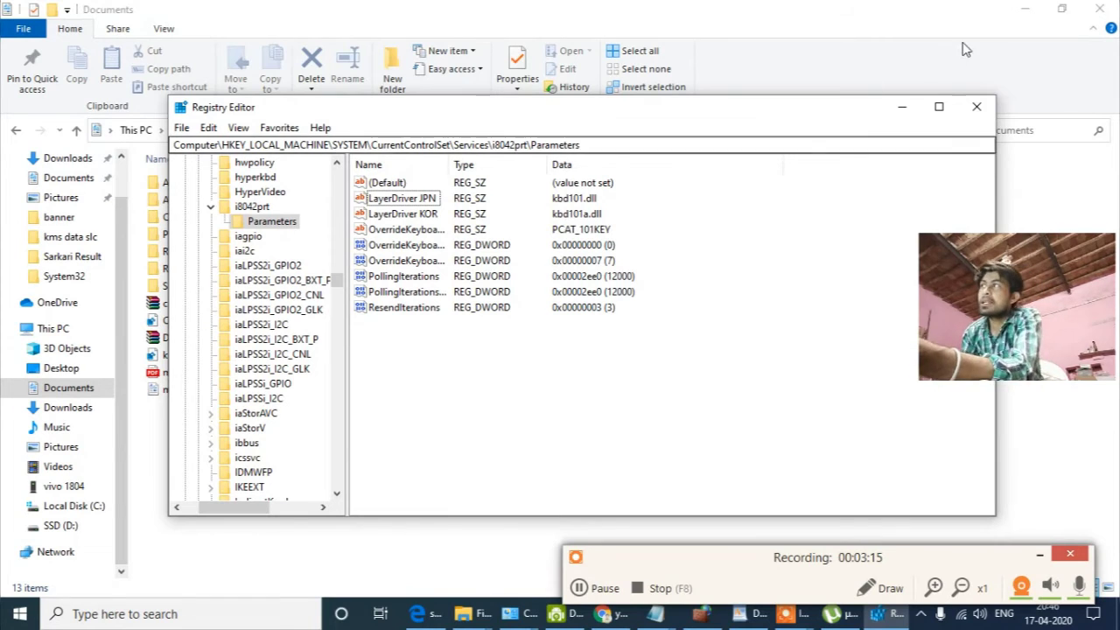
pyautogui.click(976, 106)
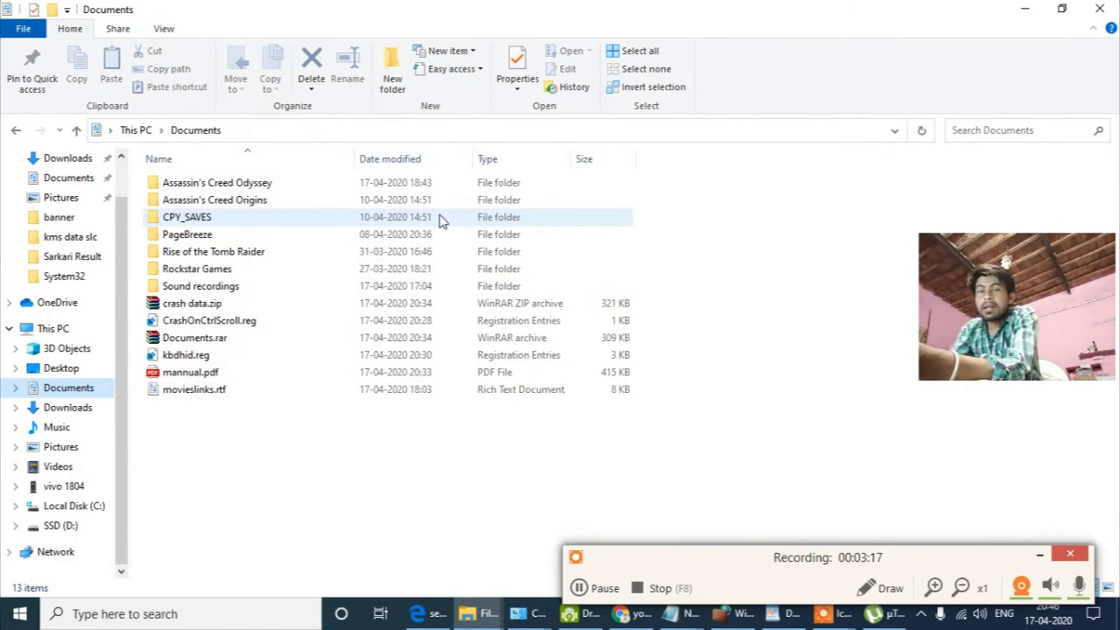